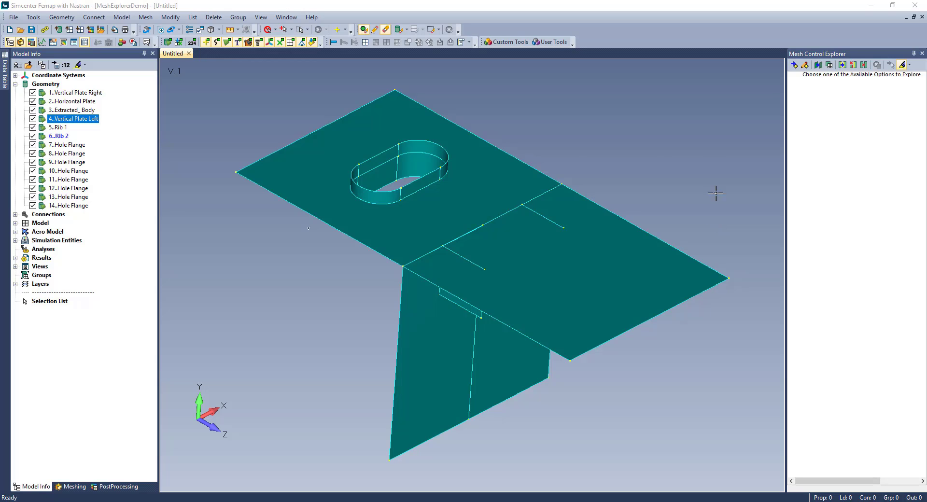
- Turn on highlighting of entities selected in the model tree and examine the plates and ribs individually
click(90, 95)
click(84, 64)
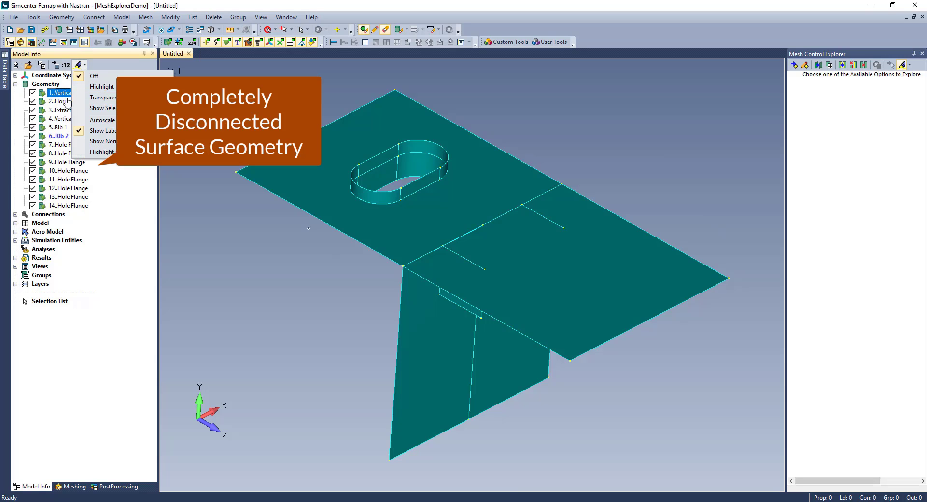
click(91, 88)
click(63, 102)
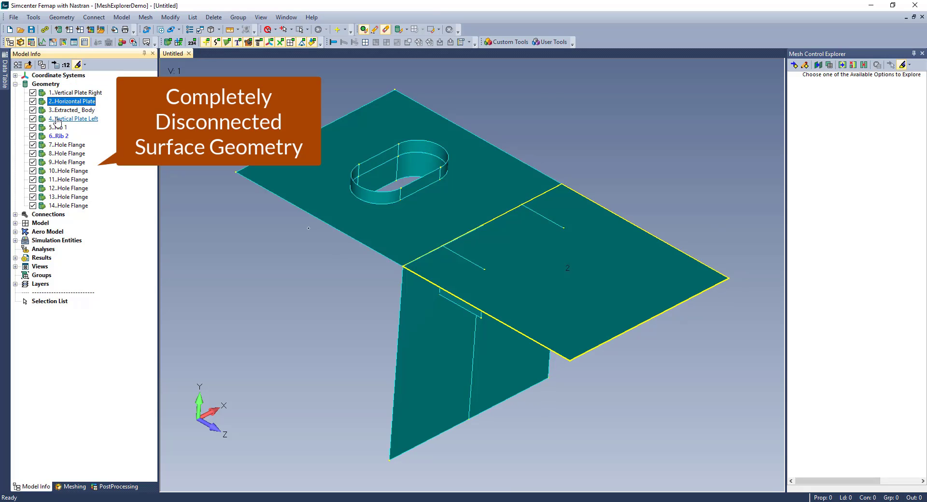
click(57, 121)
click(56, 127)
click(57, 136)
- Examine the separate hole flange bodies around the slotted opening by highlighting them one at a time
click(57, 161)
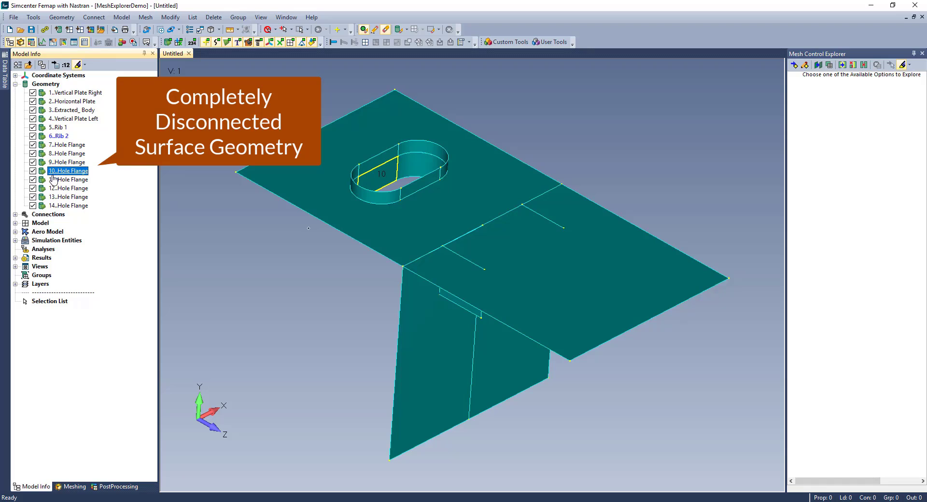
click(56, 171)
click(57, 180)
click(58, 189)
click(68, 155)
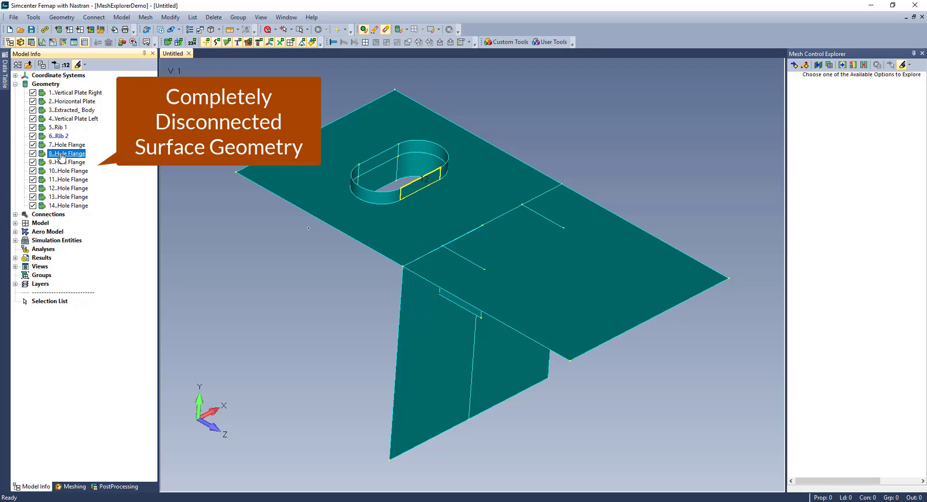
- Highlight the ribs, left vertical plate and extracted body again, and turn off selection highlighting
click(63, 129)
click(57, 136)
click(63, 119)
click(66, 110)
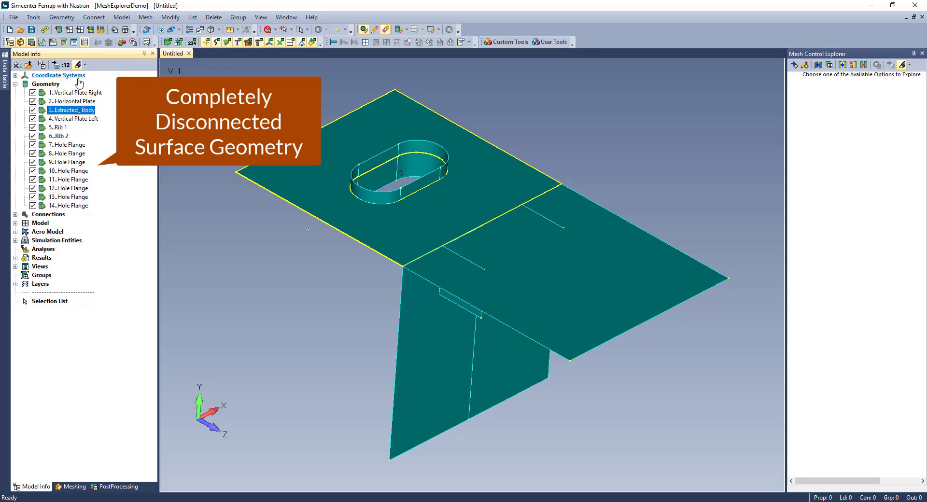
click(84, 65)
click(94, 83)
- Turn on the Mesh Control Explorer and show the model's paired edges
middle_drag(288, 269, 423, 280)
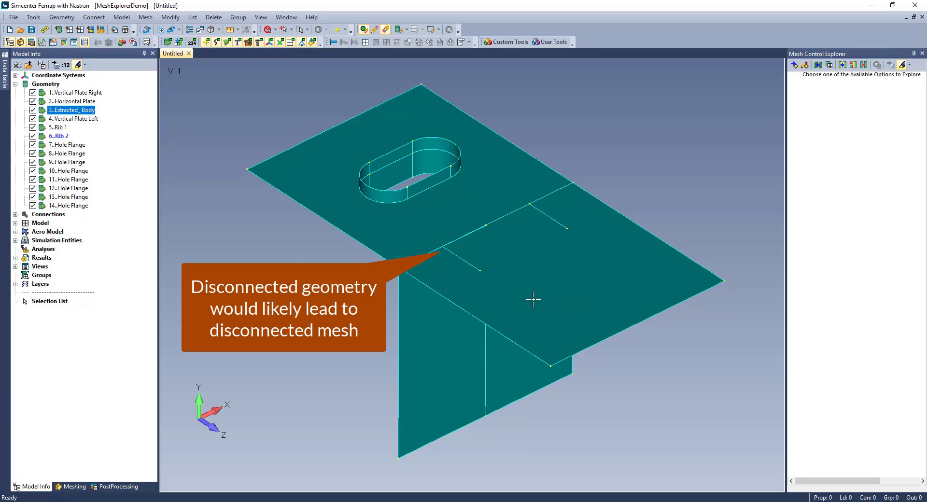
middle_drag(533, 300, 535, 300)
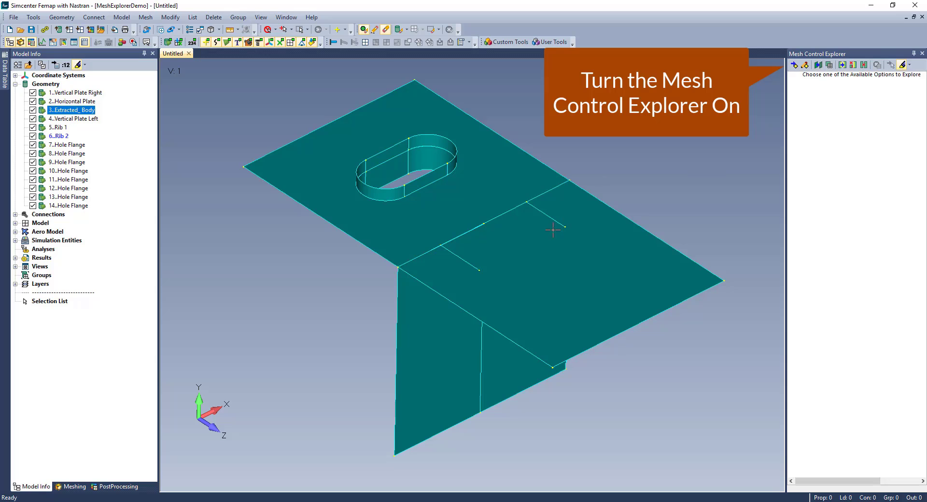
middle_drag(555, 227, 555, 211)
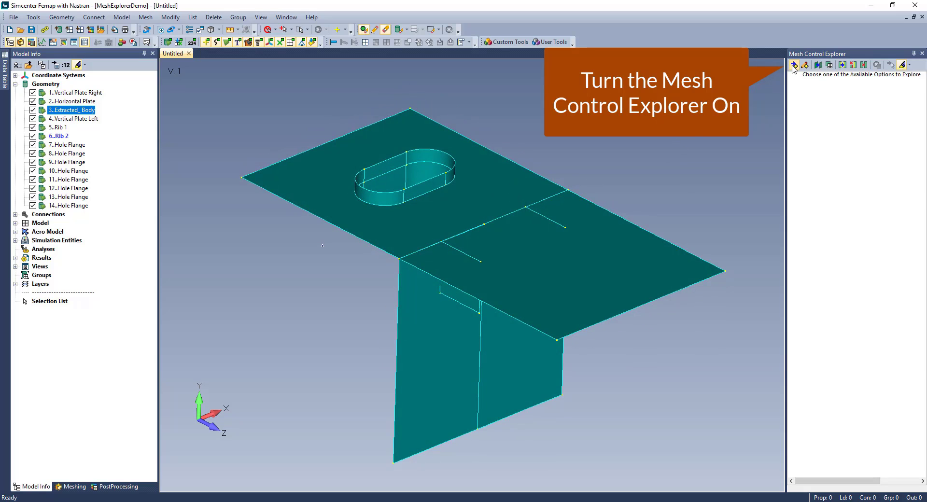
click(843, 66)
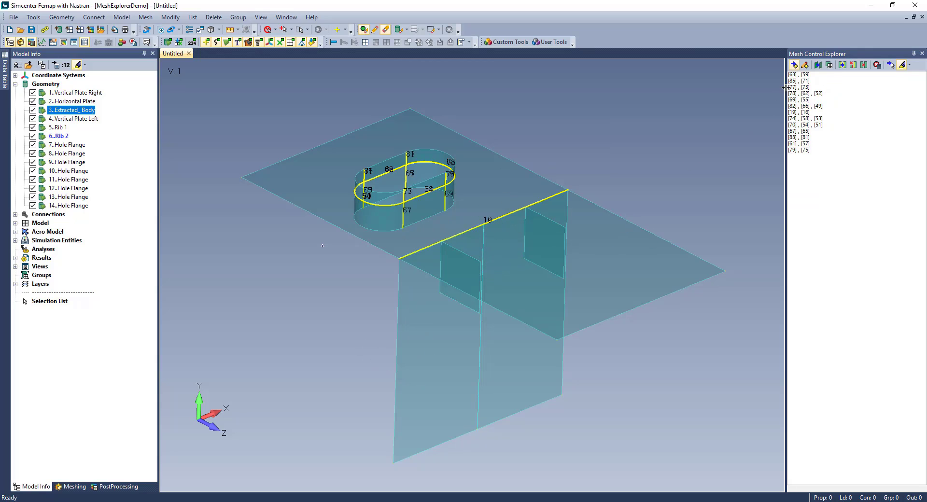
- Switch the edge pairing tolerance from Automatic to a Specified value in the mesh sizing propagation options
click(805, 64)
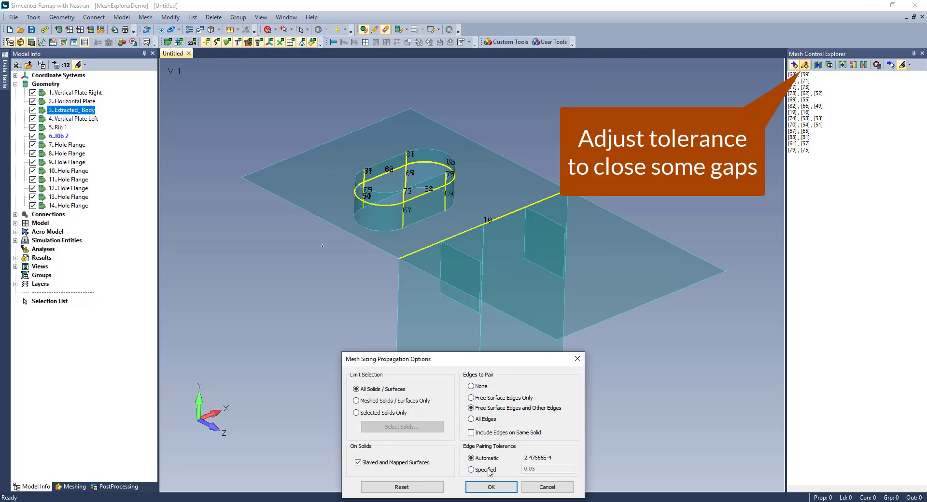
click(489, 471)
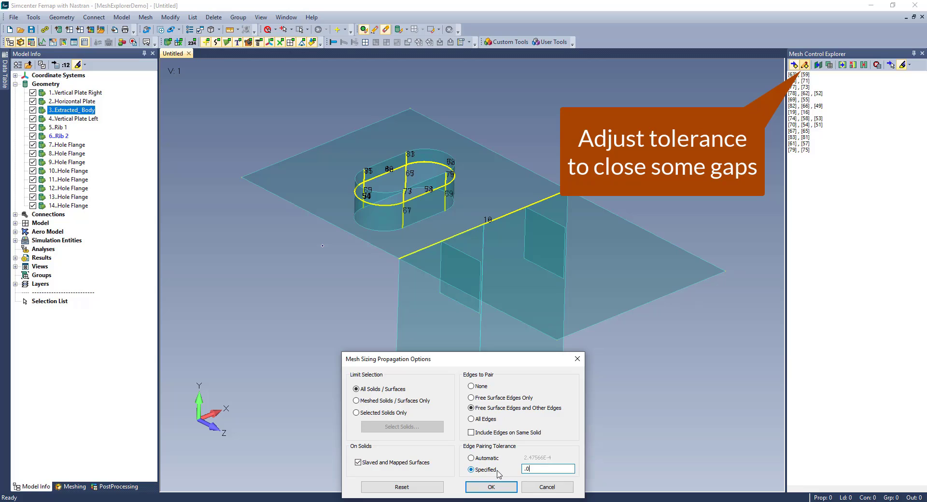
key(Return)
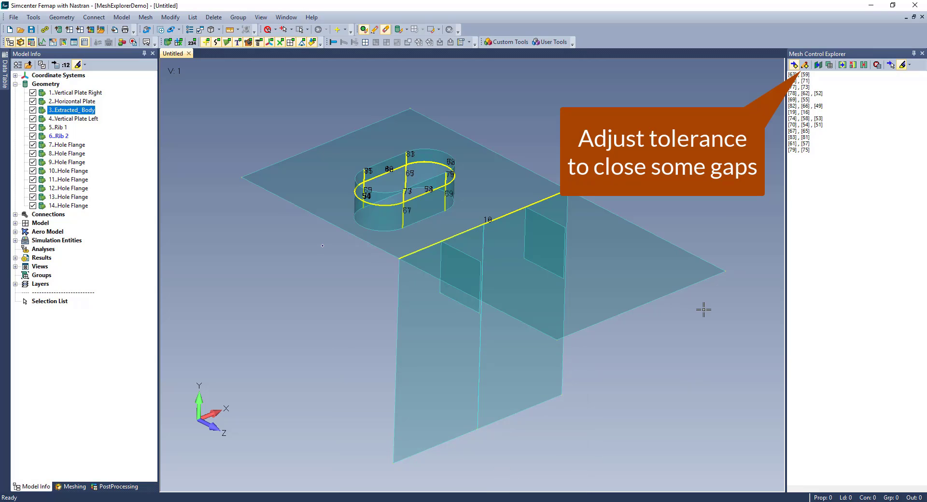
- Reevaluate the paired edges with the specified tolerance and check the model for free edges
click(843, 66)
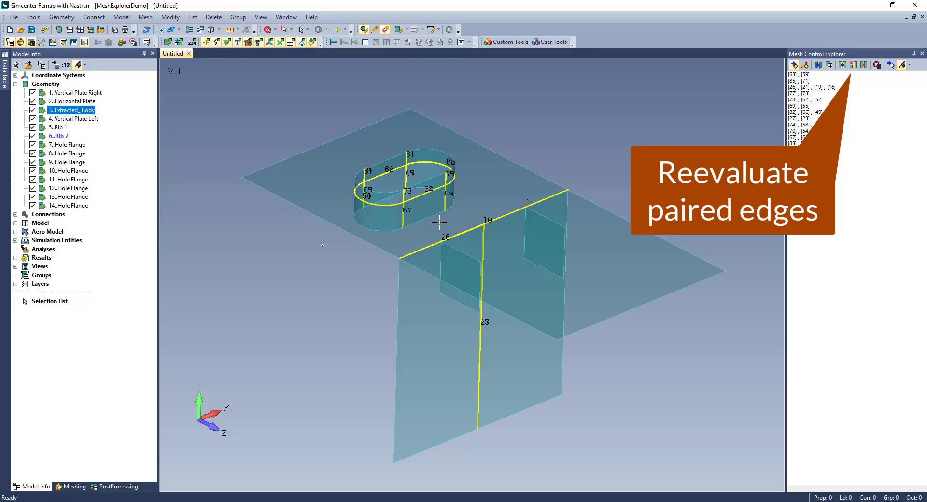
middle_drag(513, 235, 478, 249)
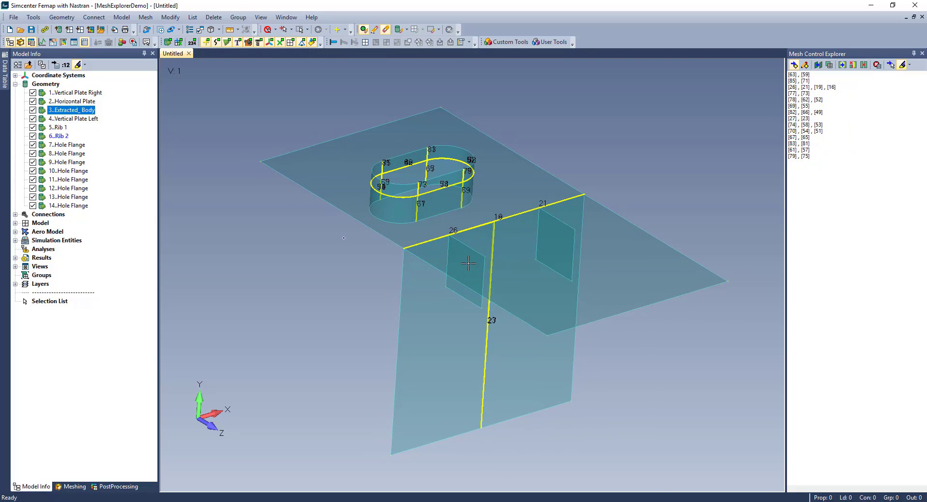
click(865, 66)
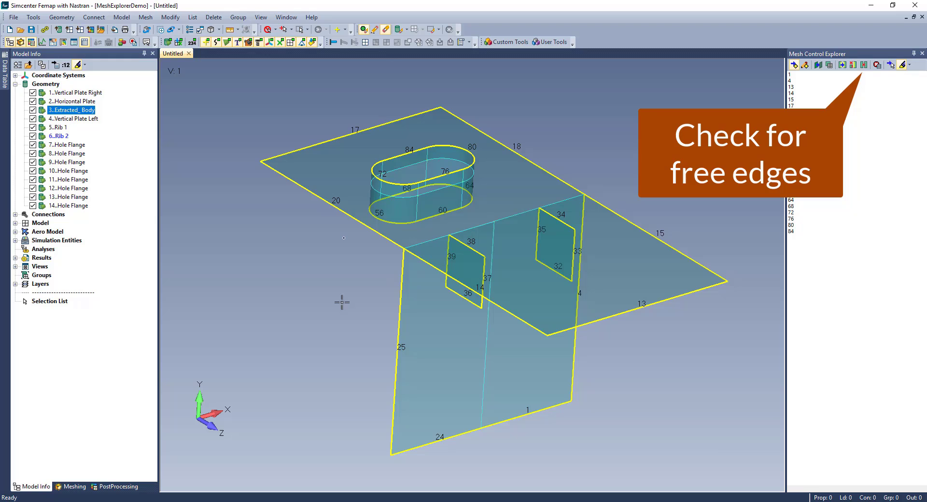
- Imprint the top and side edges of both ribs onto the adjoining horizontal and vertical plates using Project Curve
click(70, 486)
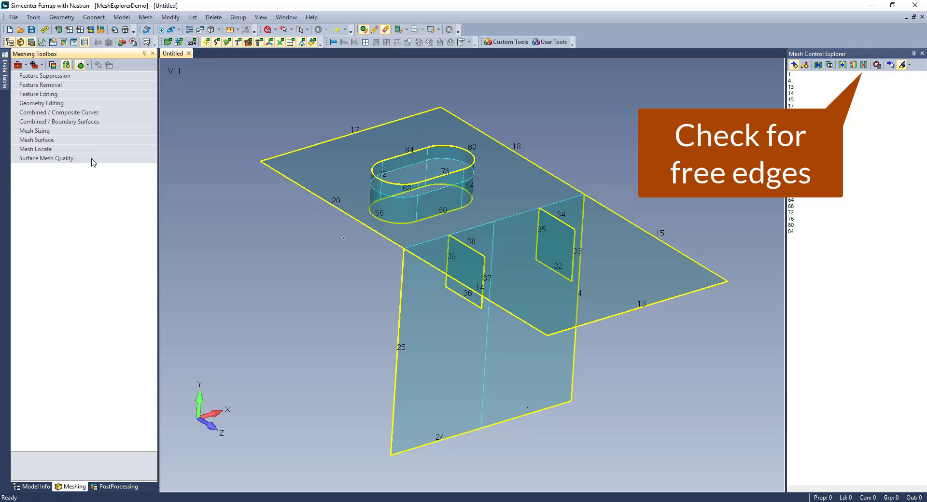
click(47, 104)
click(117, 196)
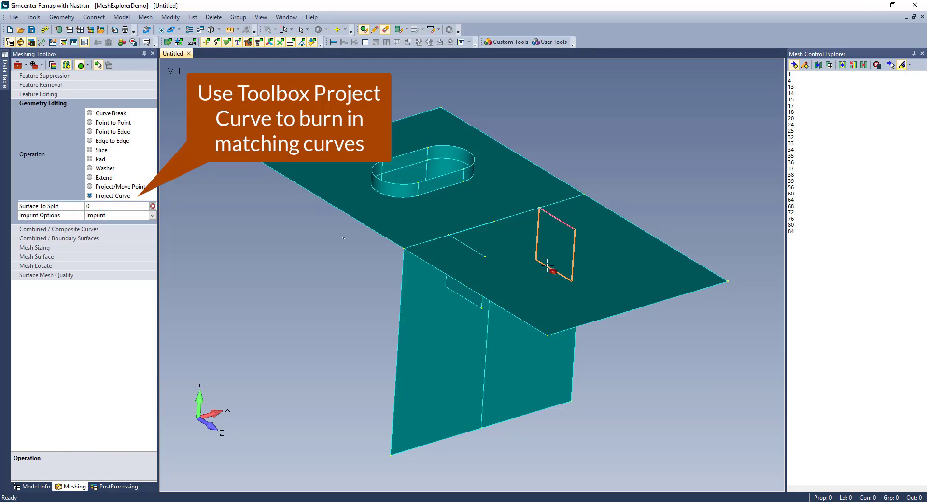
click(449, 410)
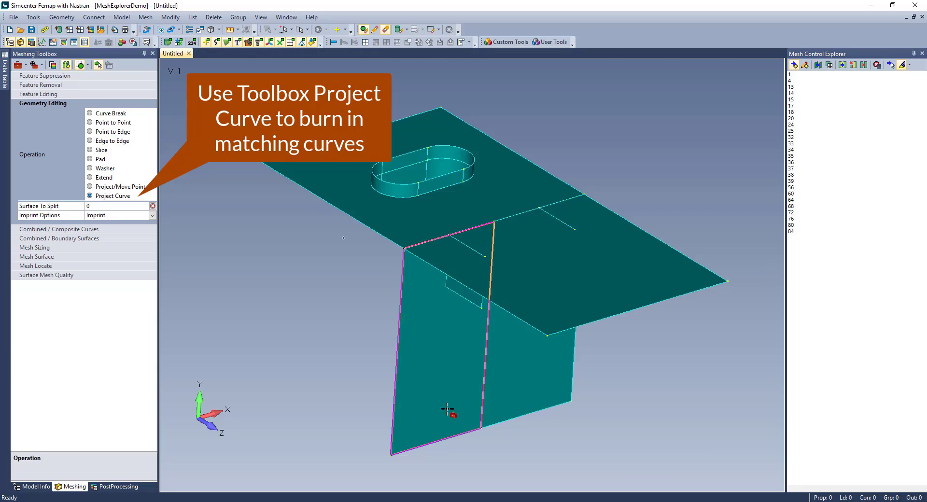
middle_drag(449, 410, 443, 337)
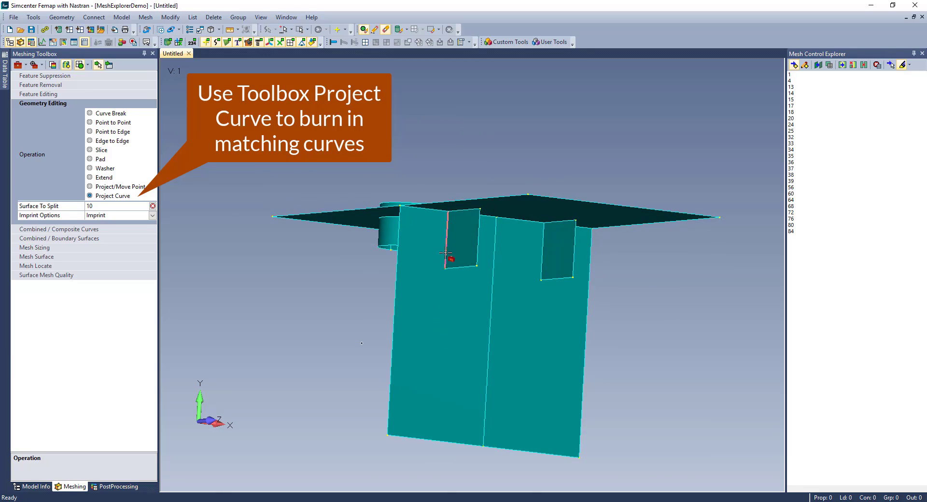
click(527, 335)
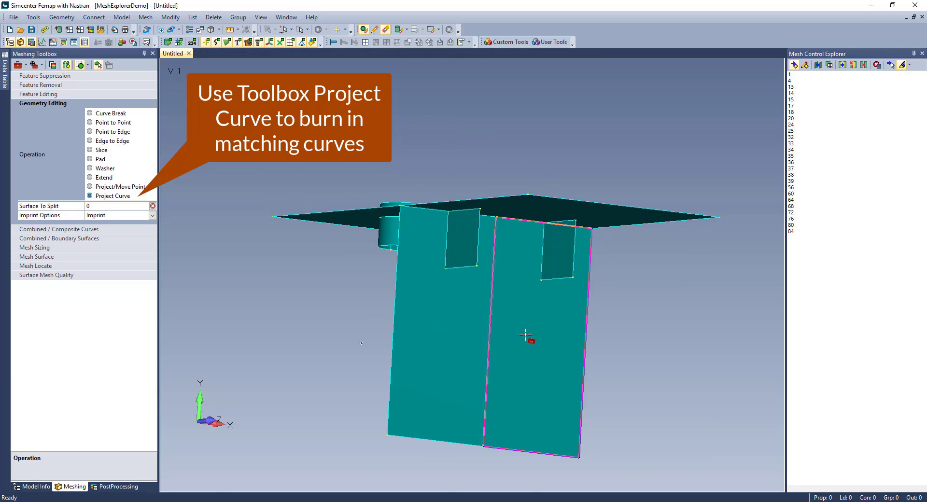
click(541, 261)
- Recheck the free edges around the ribs and the imprinted plates
click(864, 66)
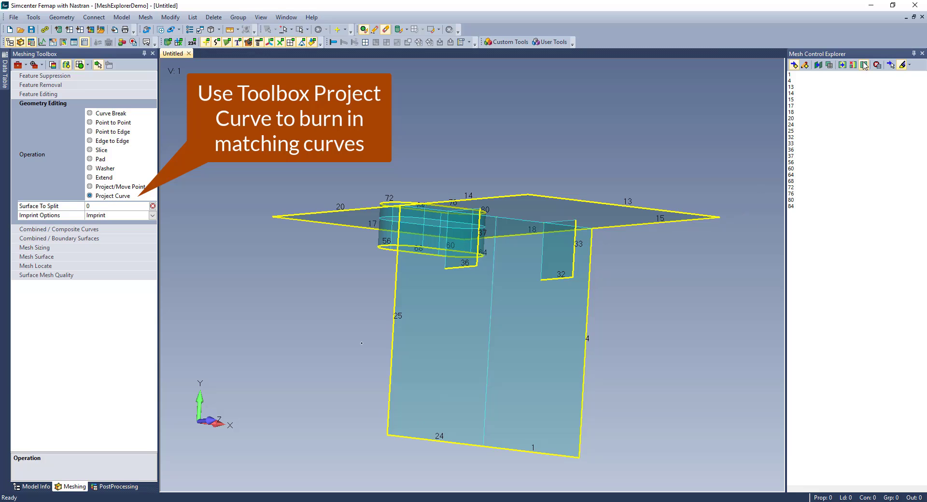
middle_drag(582, 141, 608, 218)
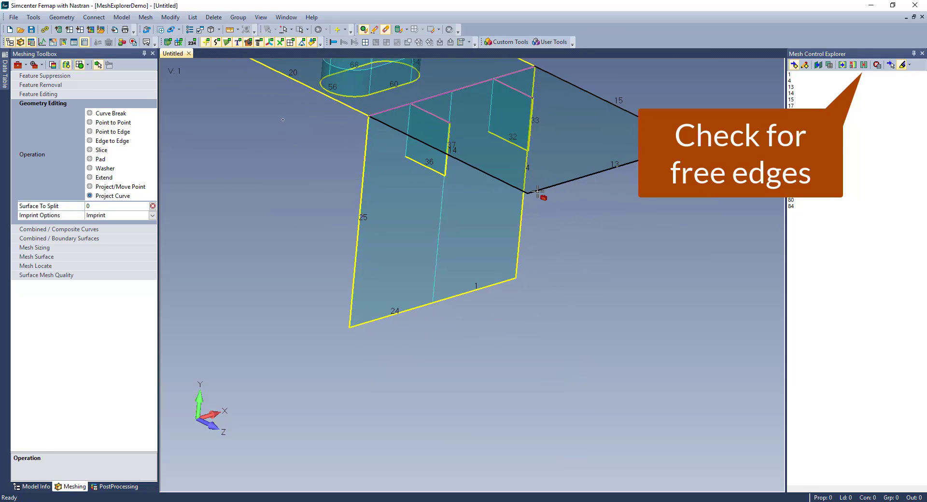
ctrl+middle_drag(540, 188, 571, 290)
middle_drag(463, 332, 447, 344)
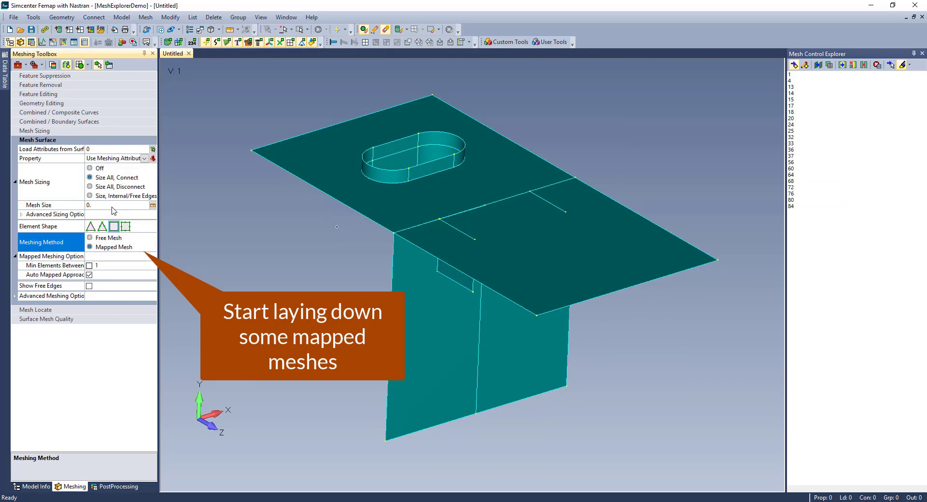
- Create mapped meshes of size 0.1 on the horizontal plate, both ribs and both vertical plates
click(112, 206)
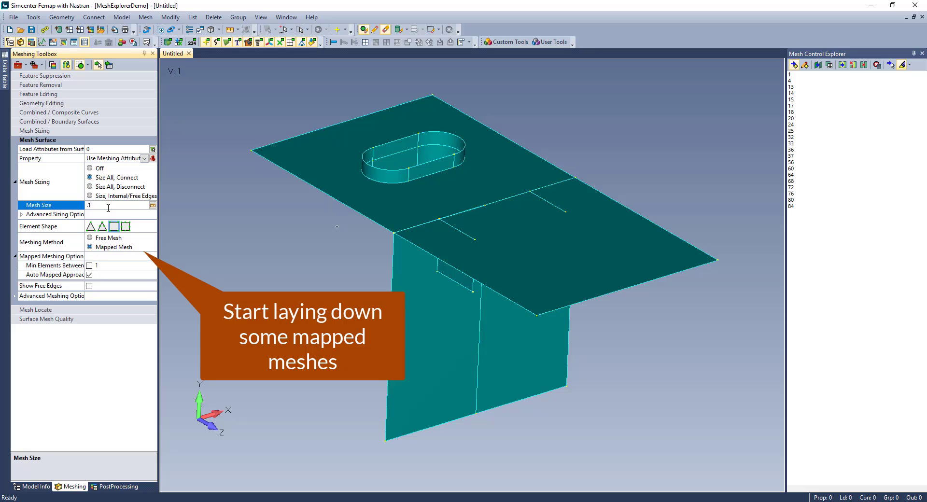
click(550, 259)
middle_drag(460, 302, 466, 252)
click(462, 249)
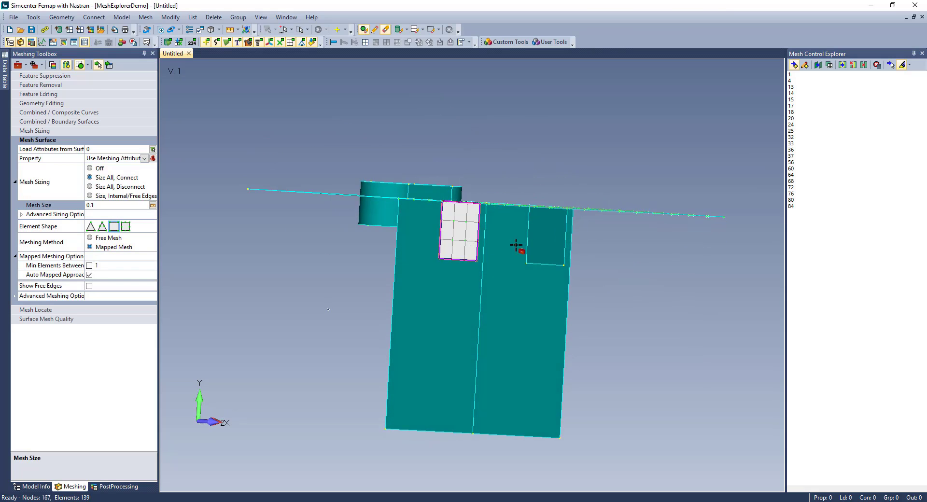
click(544, 242)
click(529, 319)
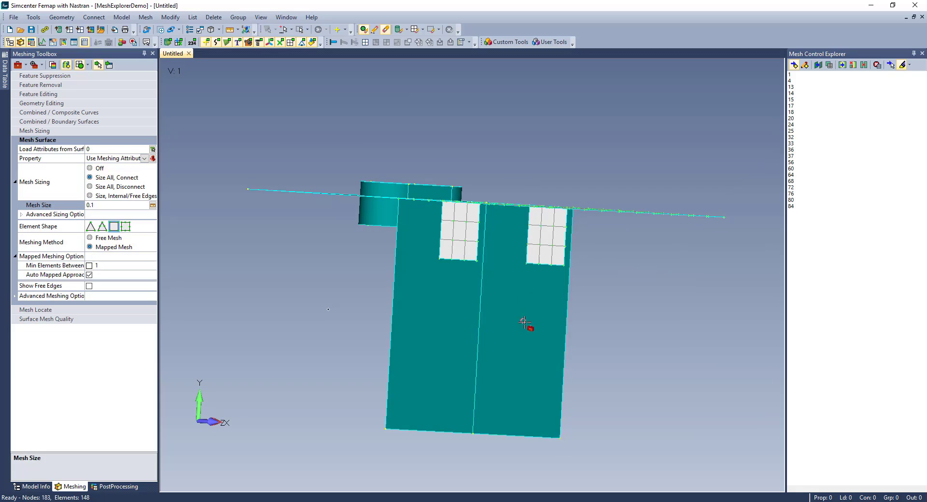
click(432, 334)
- Apply the mapped mesh to the straight and curved hole flange surfaces around the slotted opening
mouse_move(432, 333)
middle_down()
mouse_move(395, 347)
mouse_move(397, 375)
mouse_move(395, 365)
middle_up()
click(443, 149)
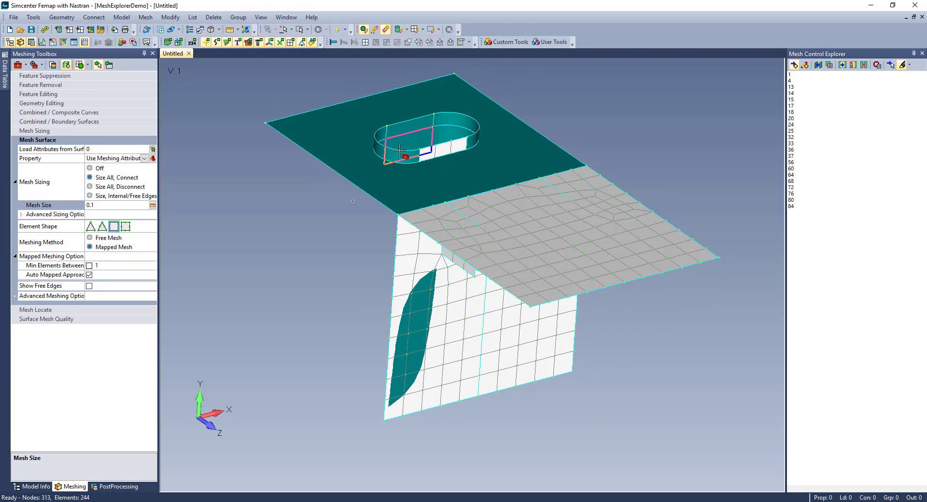
click(456, 125)
middle_drag(449, 133, 463, 154)
click(463, 154)
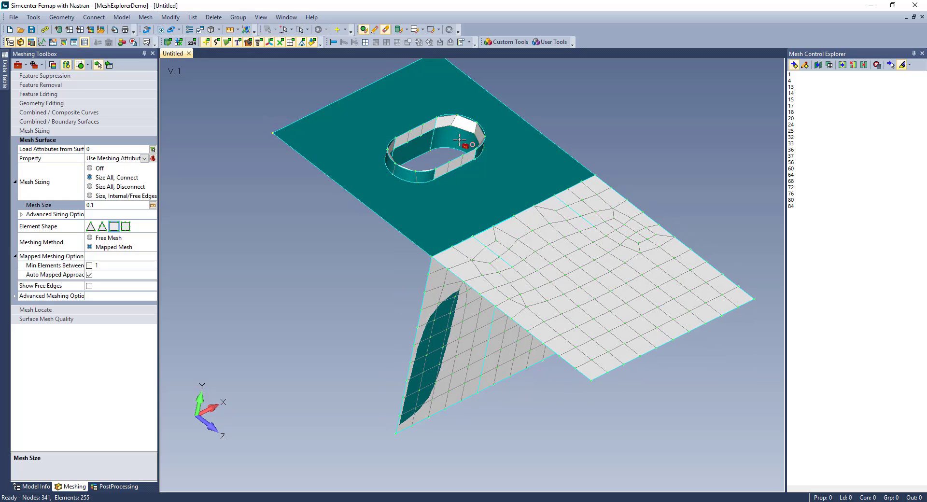
click(377, 207)
middle_drag(376, 207, 307, 289)
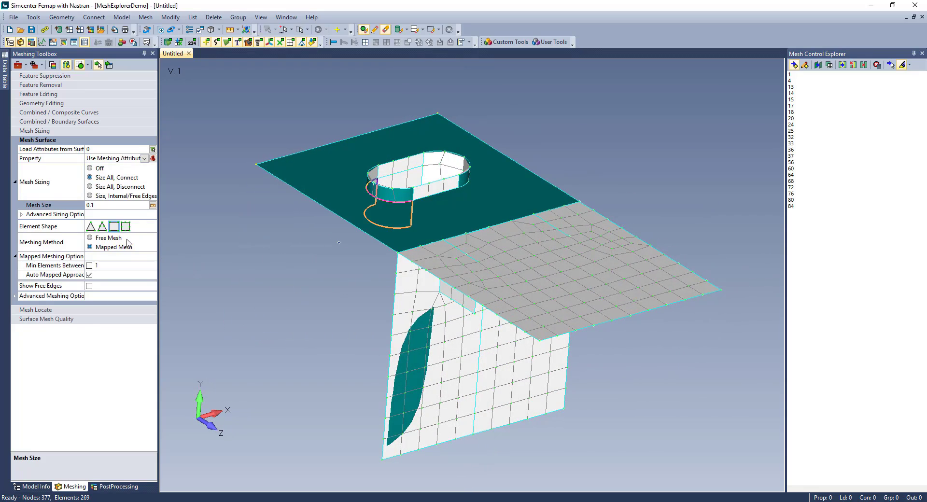
- Change the meshing method to Free Mesh and mesh the plate containing the slotted opening
click(110, 238)
click(342, 195)
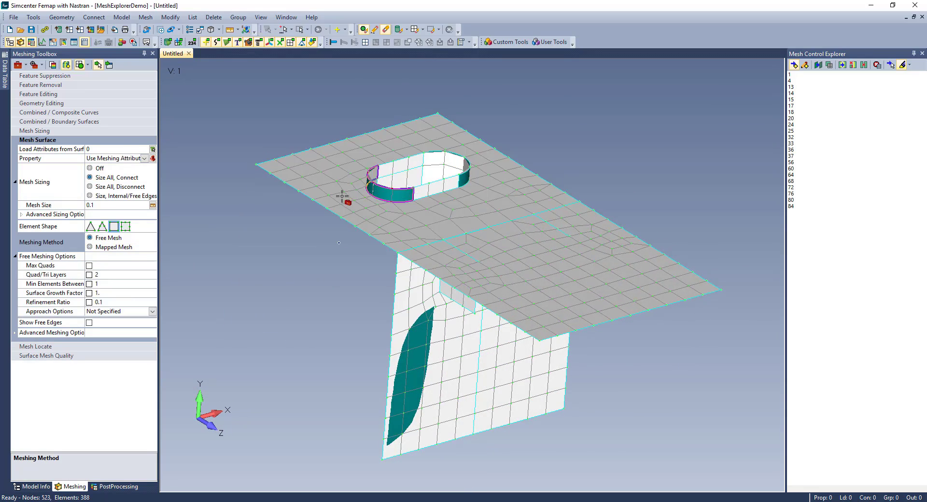
middle_drag(342, 195, 352, 232)
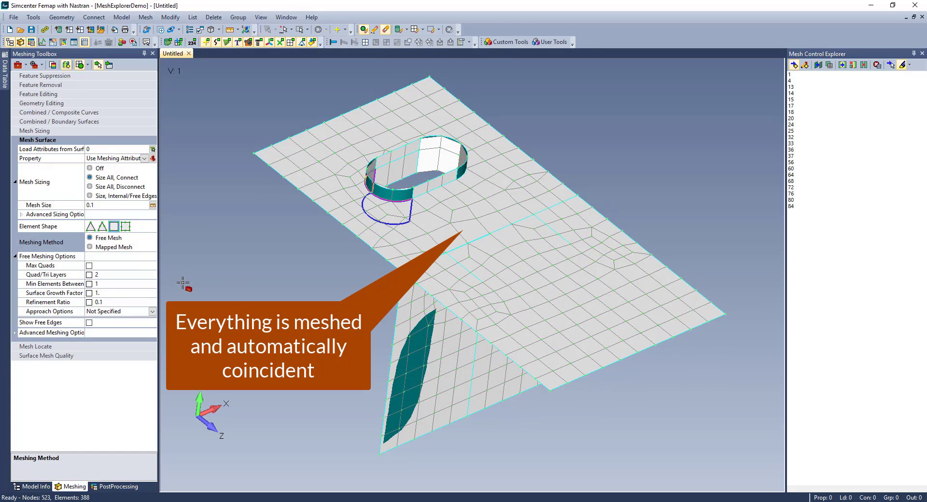
middle_drag(328, 299, 330, 242)
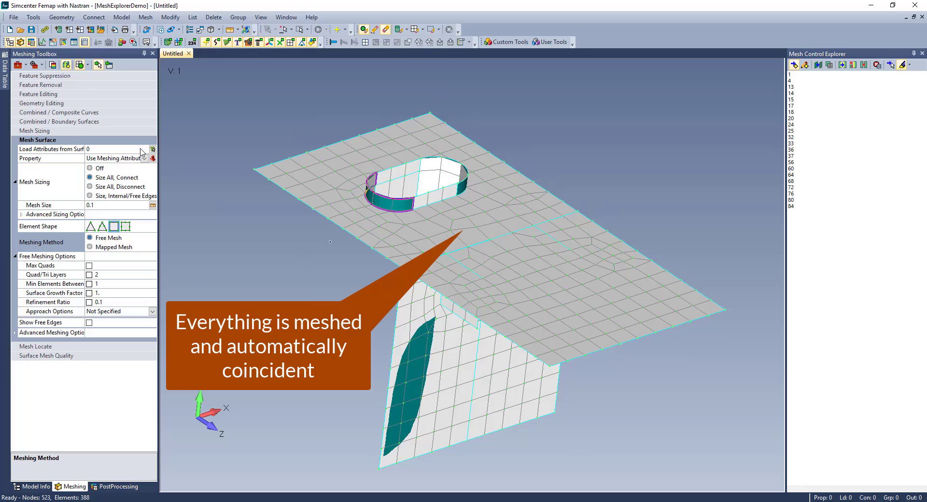
- Split the horizontal plate from the rib end points to its adjacent outer edges using Point to Edge
click(54, 104)
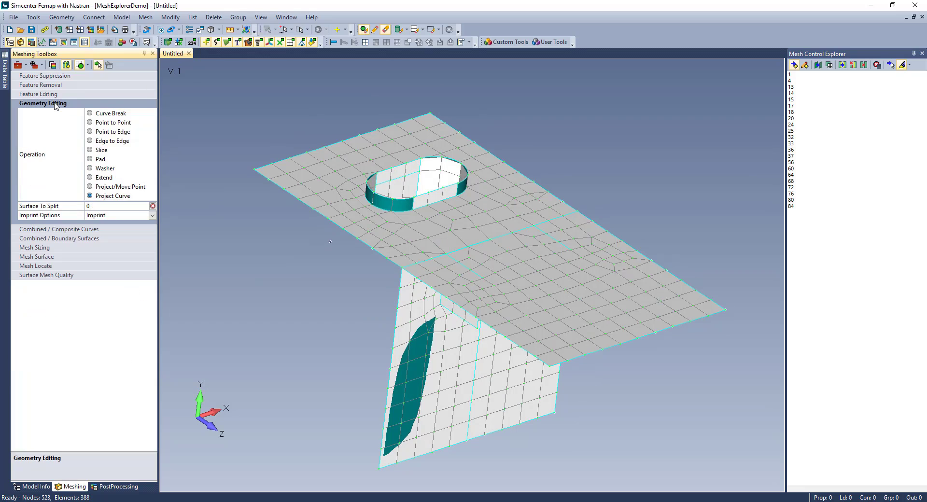
click(107, 132)
click(468, 310)
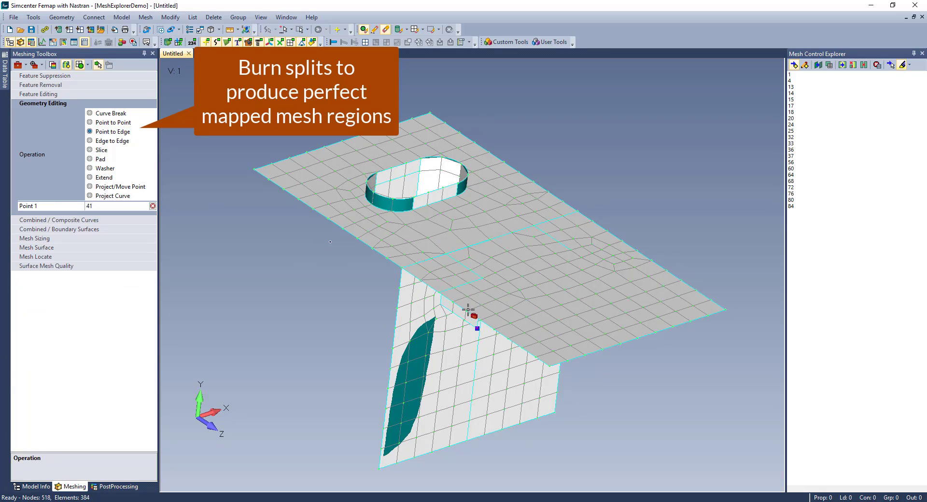
click(617, 245)
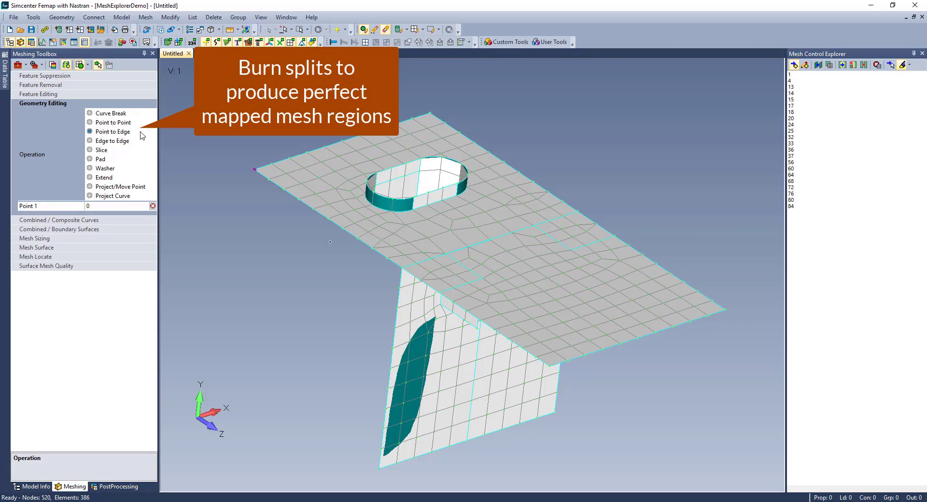
- Split the horizontal plate between the inner end points of the two ribs using Point to Point
click(112, 122)
click(498, 277)
click(498, 277)
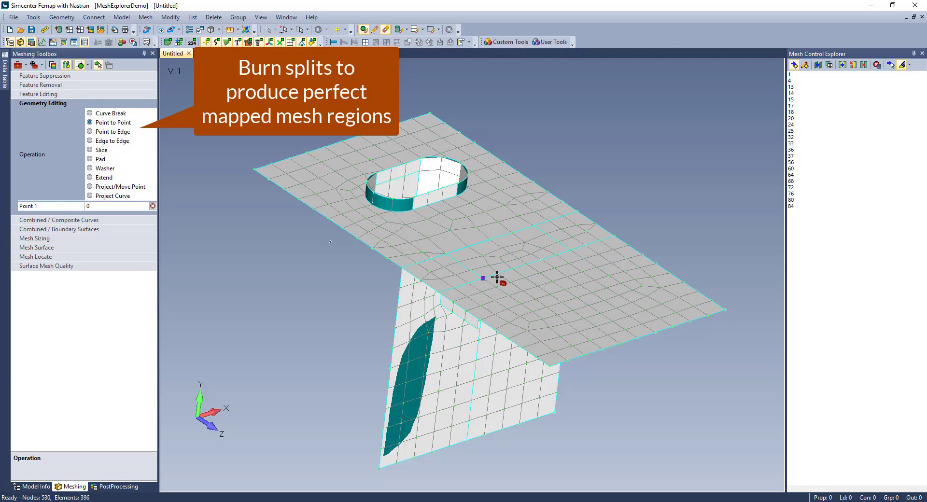
- Split the vertical plates from the lower end points of the ribs to the adjacent edges using Point to Edge
click(109, 132)
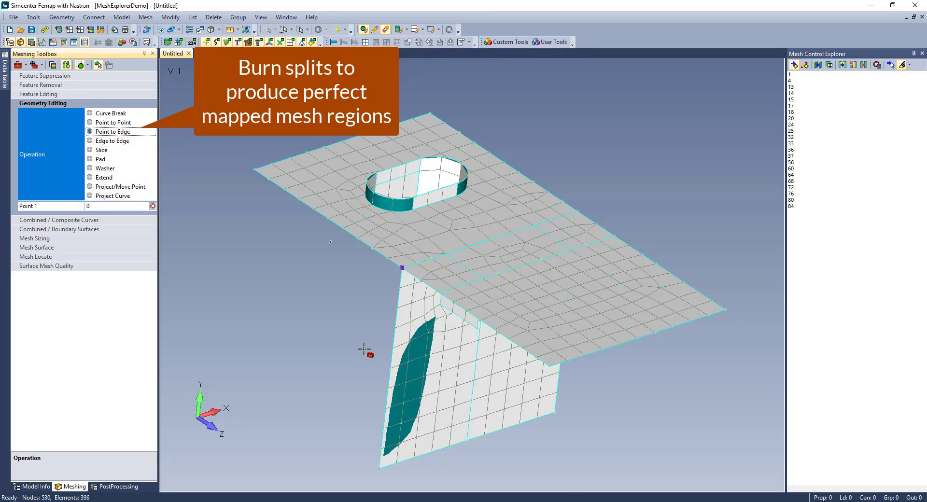
click(402, 338)
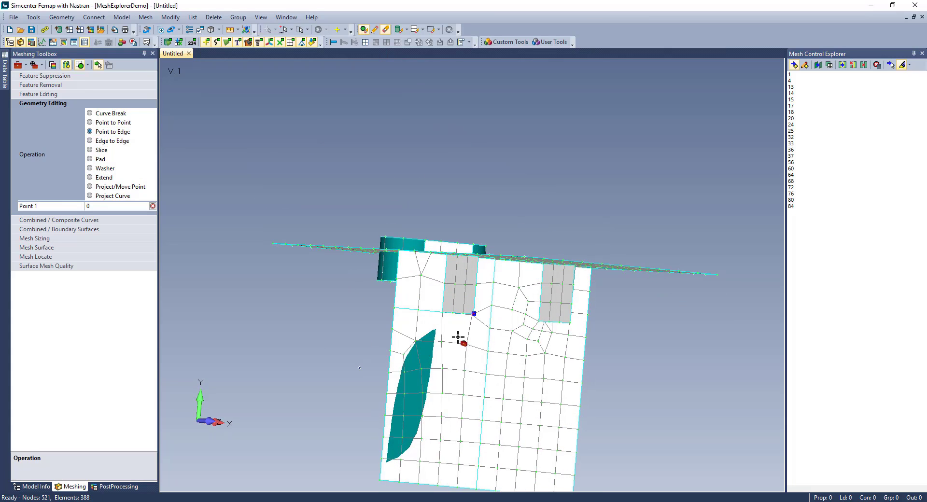
click(482, 345)
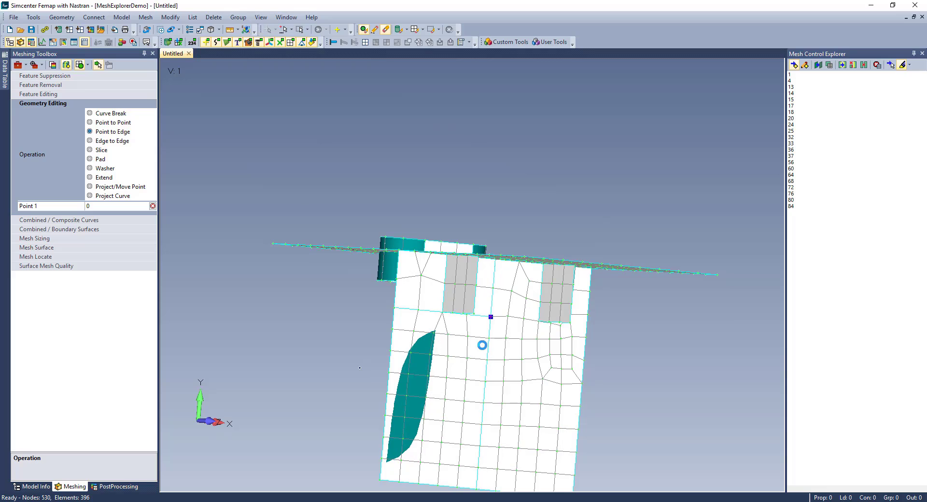
click(548, 348)
click(586, 362)
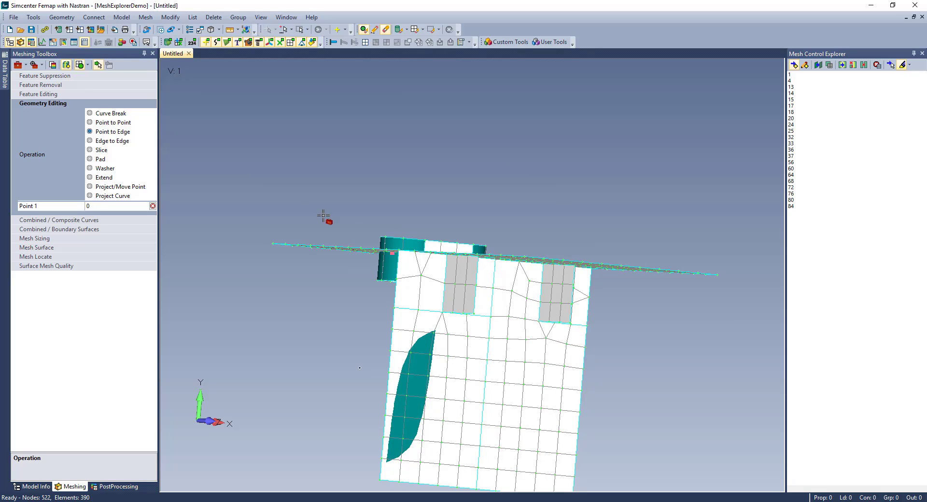
- Split the vertical plate between the lower end points of the ribs using Point to Point
click(111, 123)
click(538, 322)
click(493, 319)
- Set the surface meshing method to Mapped Mesh and remesh the newly split regions around the ribs together
middle_drag(427, 353, 190, 256)
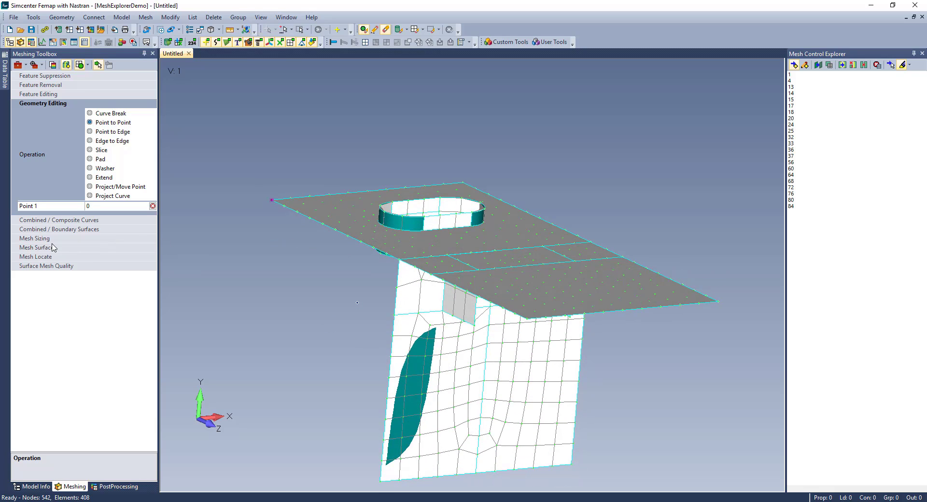
click(37, 248)
click(90, 247)
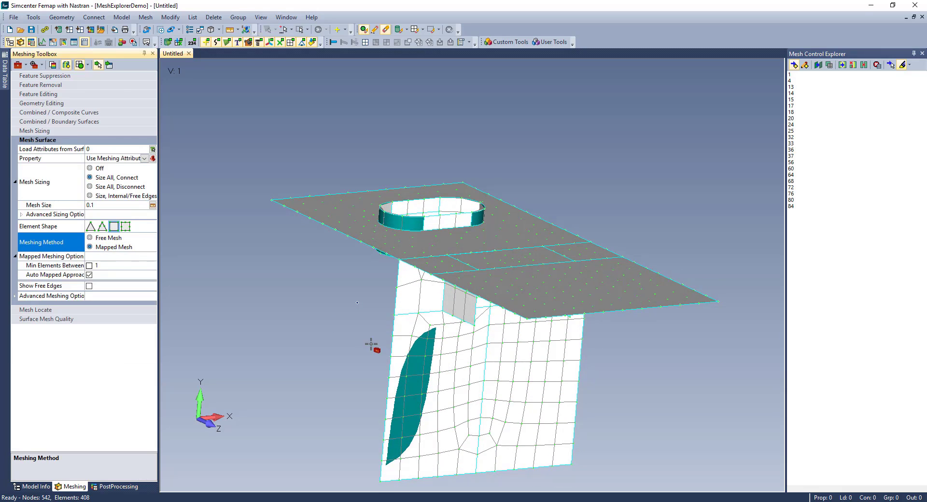
middle_drag(465, 352, 569, 376)
scroll(555, 362, down, 3)
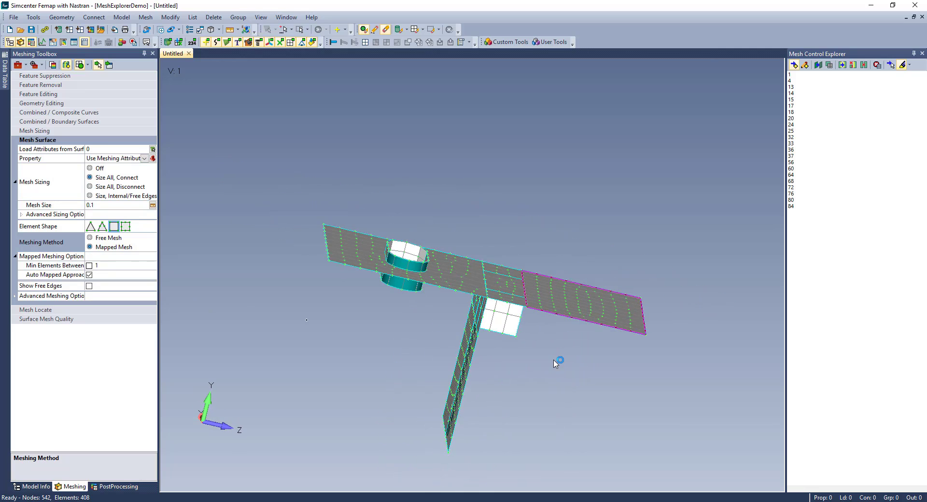
drag(477, 240, 679, 451)
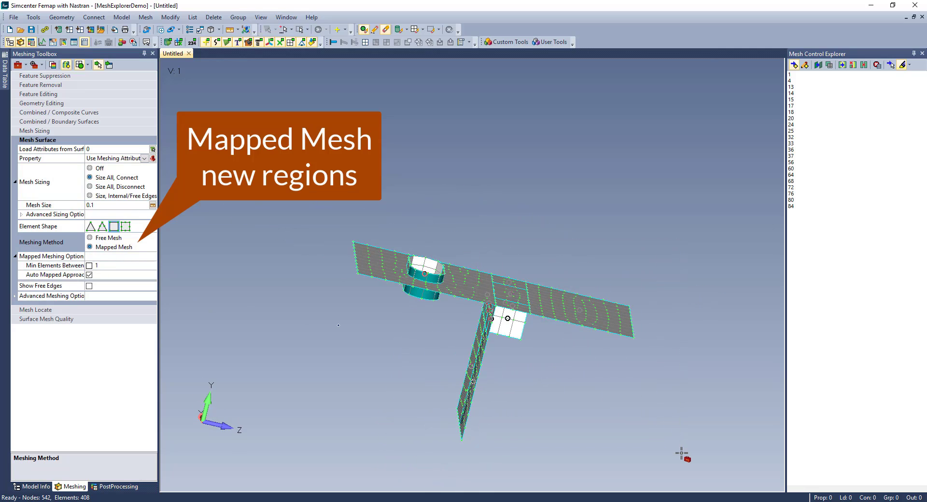
- Split the slotted plate with two Point to Point cuts from the slot's straight-edge corners to the facing rib end points
middle_drag(677, 449, 408, 365)
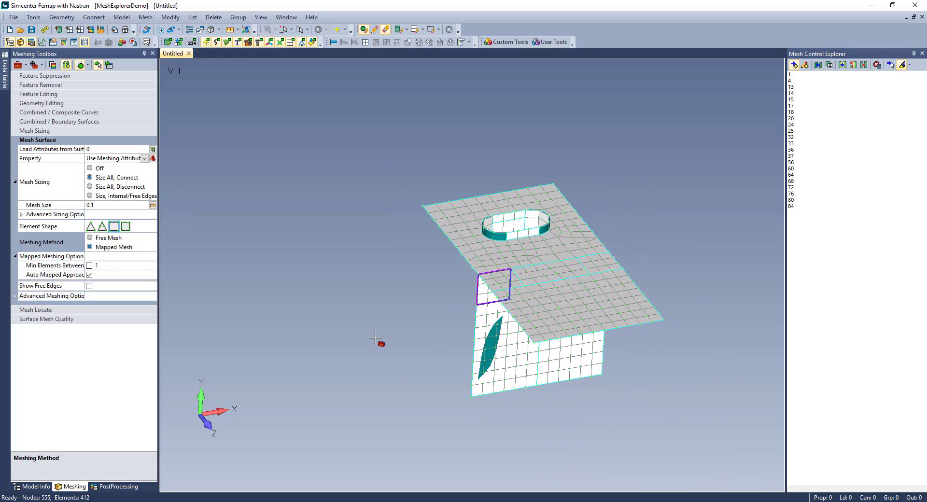
scroll(375, 333, up, 2)
ctrl+middle_drag(367, 313, 213, 329)
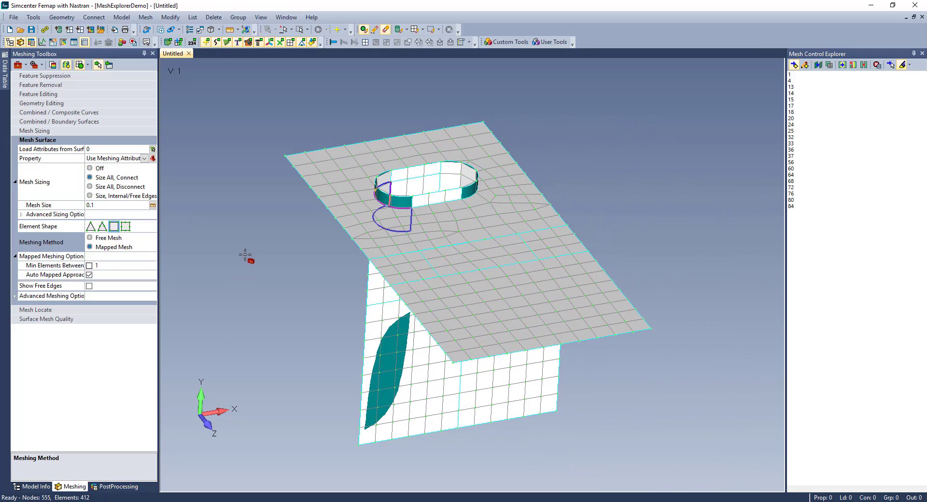
mouse_move(248, 262)
middle_down()
mouse_move(280, 250)
mouse_move(291, 262)
mouse_move(255, 256)
middle_up()
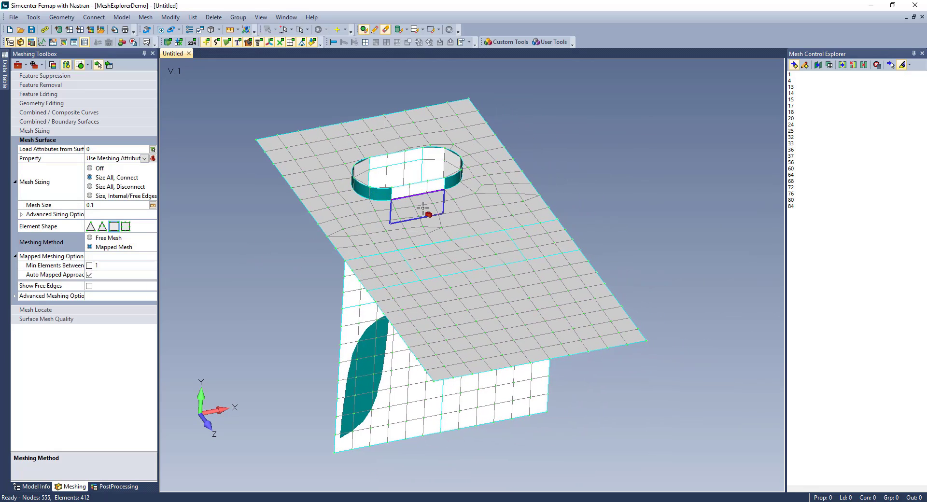
click(52, 103)
click(100, 122)
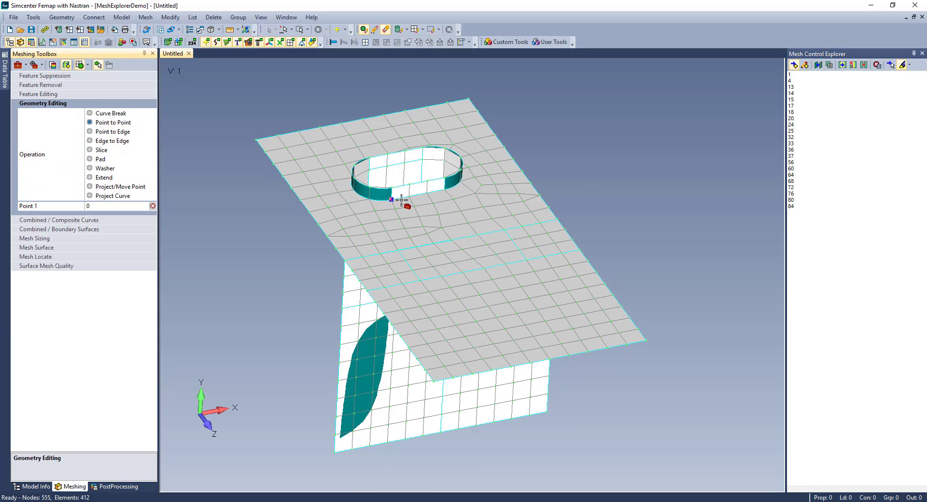
click(404, 252)
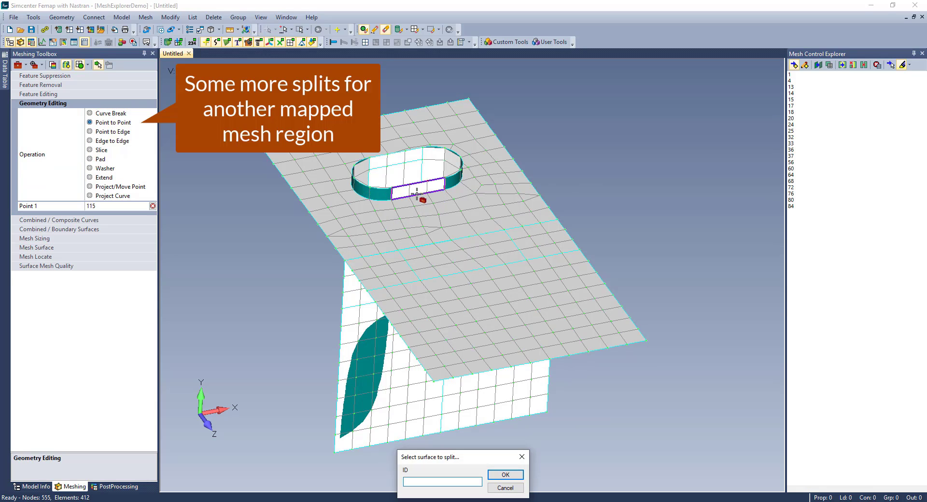
right_click(485, 193)
click(522, 344)
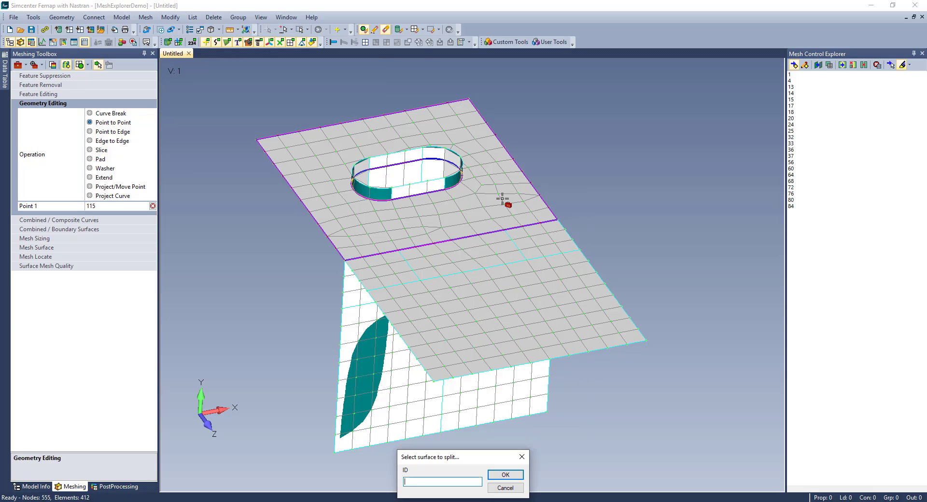
click(502, 198)
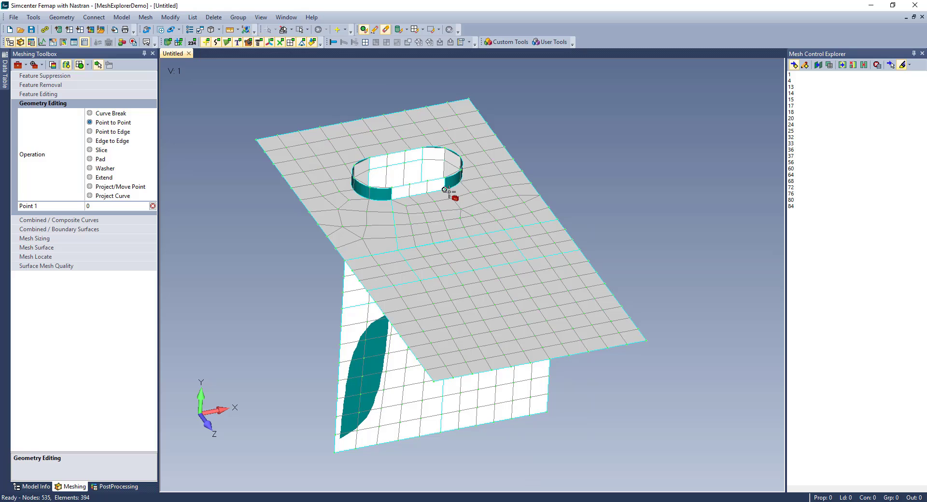
click(513, 228)
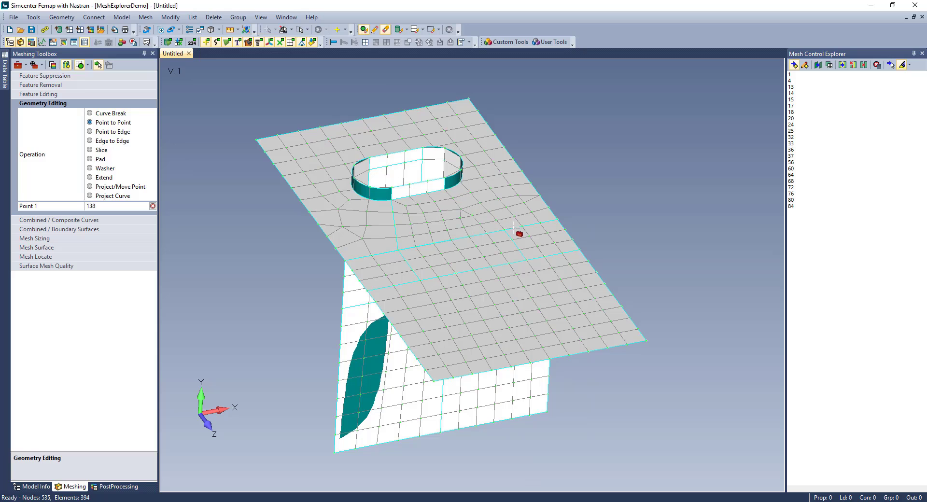
click(399, 227)
middle_drag(405, 242, 399, 231)
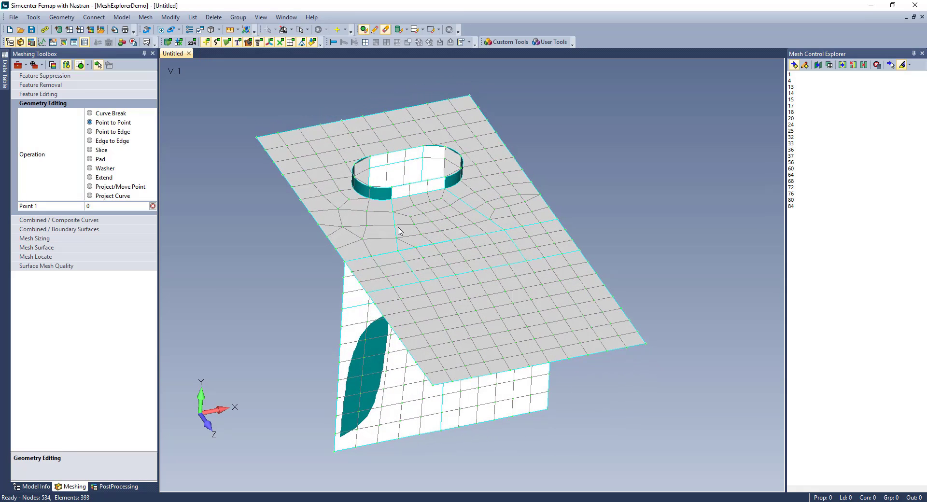
- Apply the mapped mesh to the new plate region between the slotted opening and the ribs
click(47, 248)
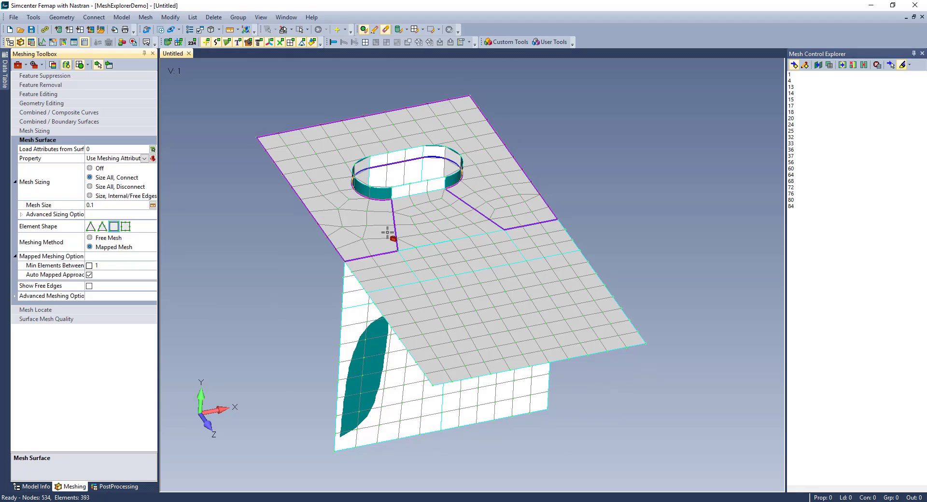
click(425, 224)
click(491, 319)
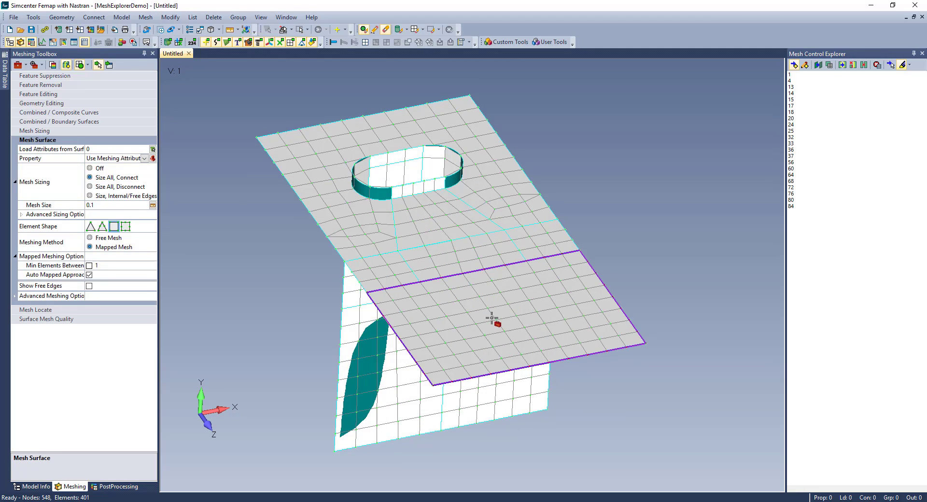
click(465, 267)
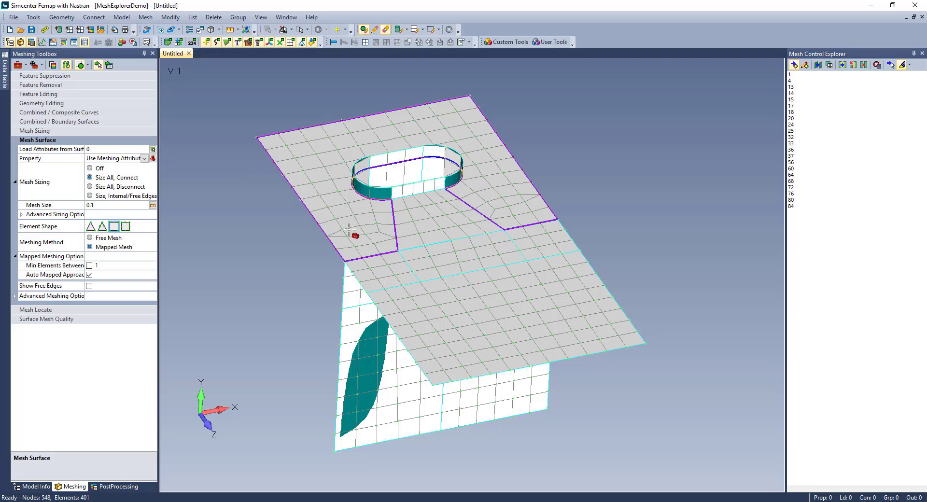
- Increase the mesh sizing by 1 element on the horizontal plate's outer edge opposite the slot, with Propagate Mesh Sizing on
click(47, 131)
click(537, 366)
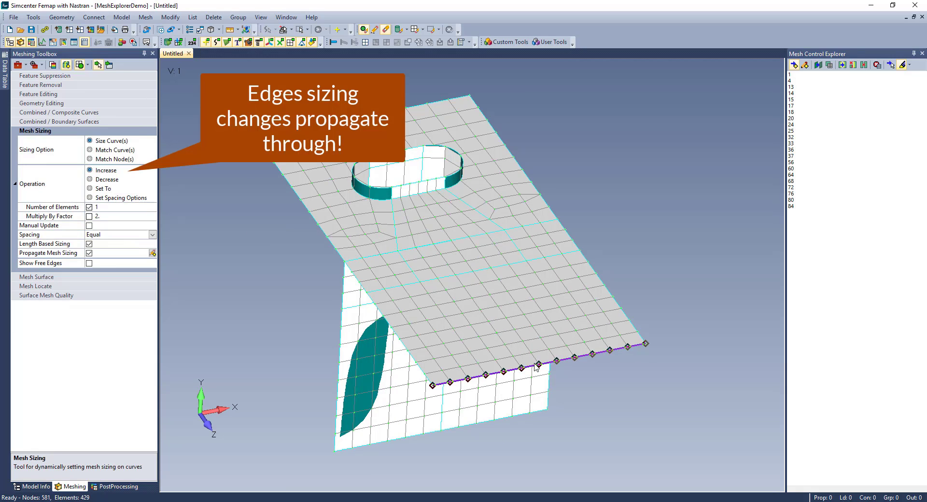
click(537, 367)
- Increase the mesh sizing by 1 element on the split curves at the ribs' lower ends on the vertical plate
middle_drag(535, 391, 471, 218)
click(460, 218)
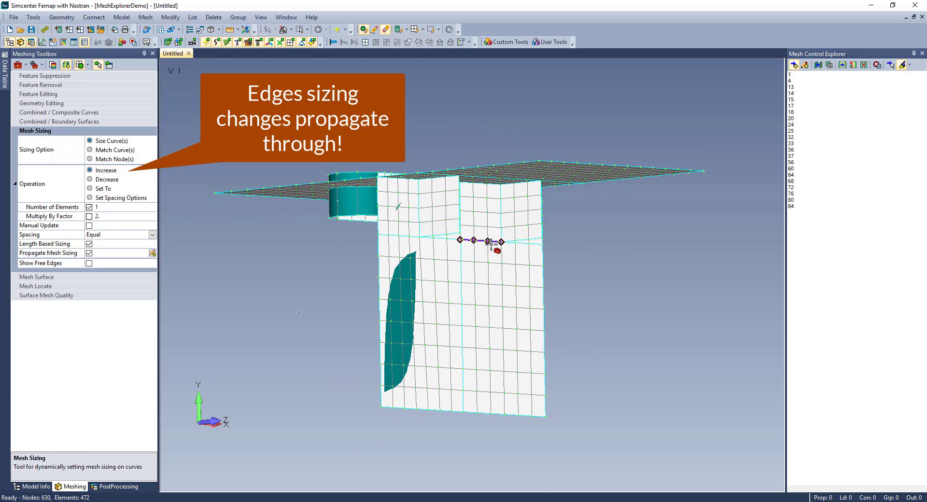
click(529, 240)
- Increase the mesh sizing by 1 element on the outer edges of the plate region containing the slotted opening
middle_drag(454, 247, 326, 288)
click(326, 278)
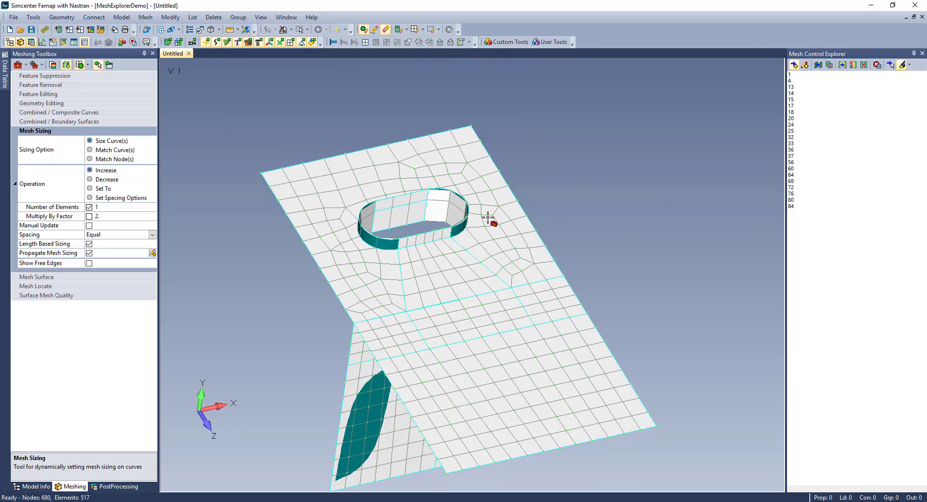
click(525, 212)
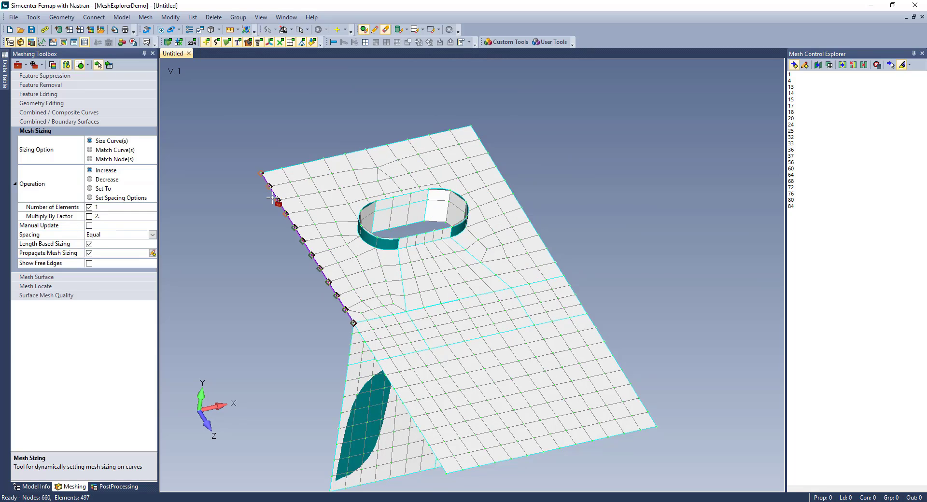
click(338, 152)
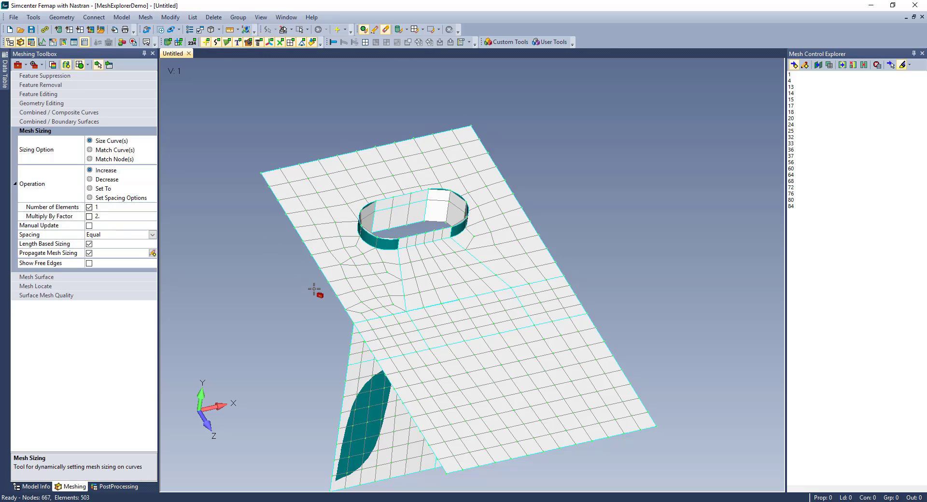
click(347, 299)
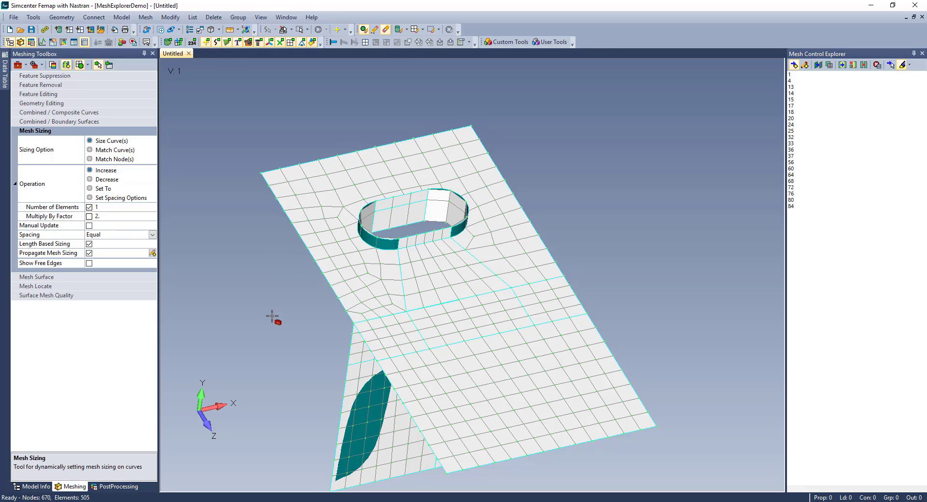
middle_drag(273, 299, 297, 320)
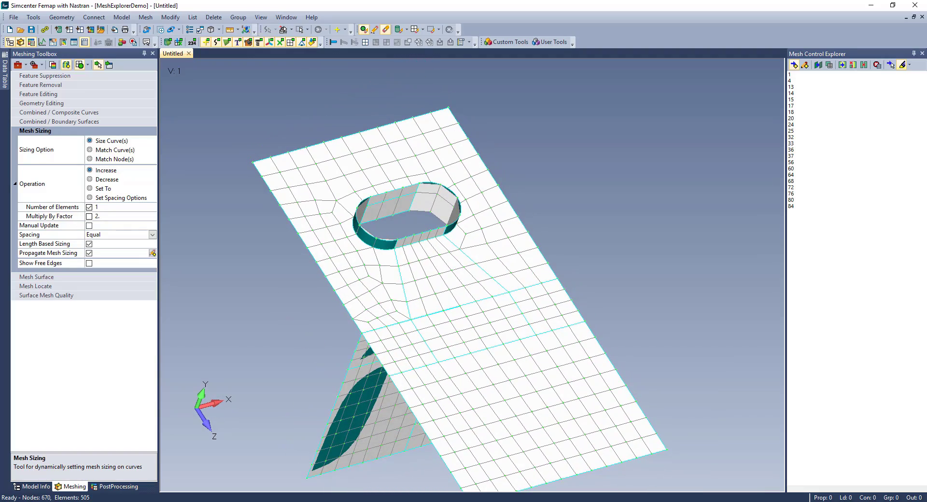